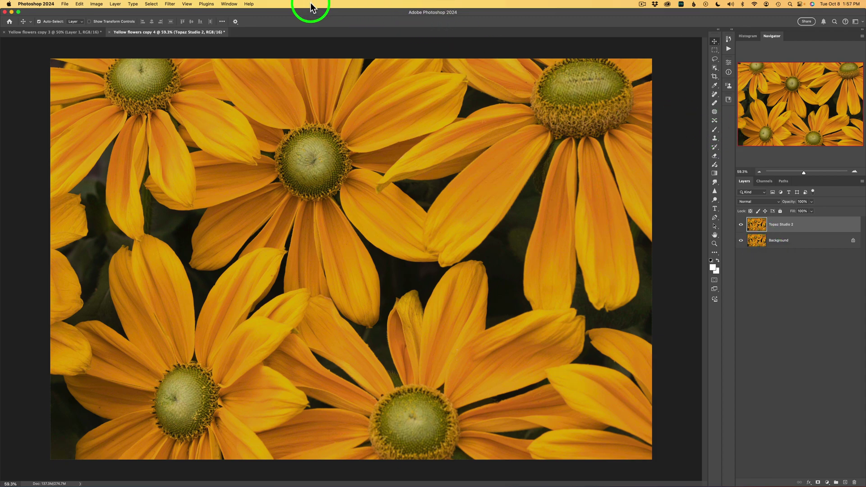
# Launch Topaz Studio 2 on the daisy layer from Photoshop's Filter menu
pyautogui.click(170, 5)
pyautogui.moveTo(196, 214)
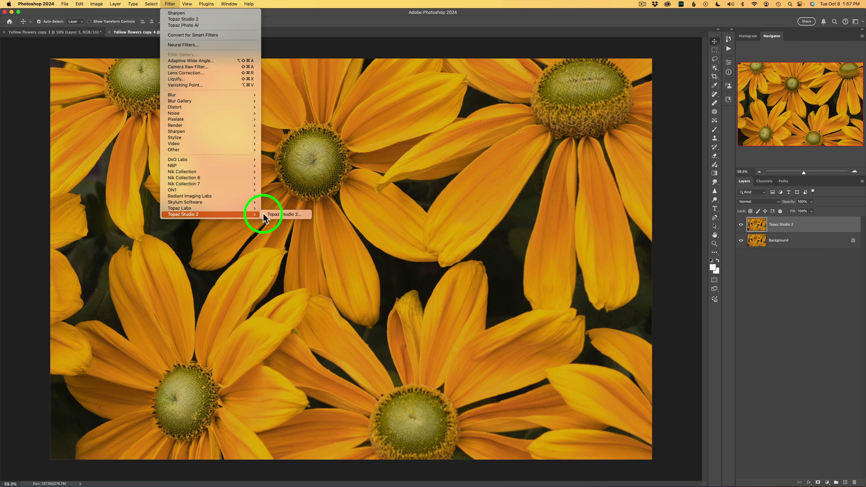
pyautogui.click(287, 215)
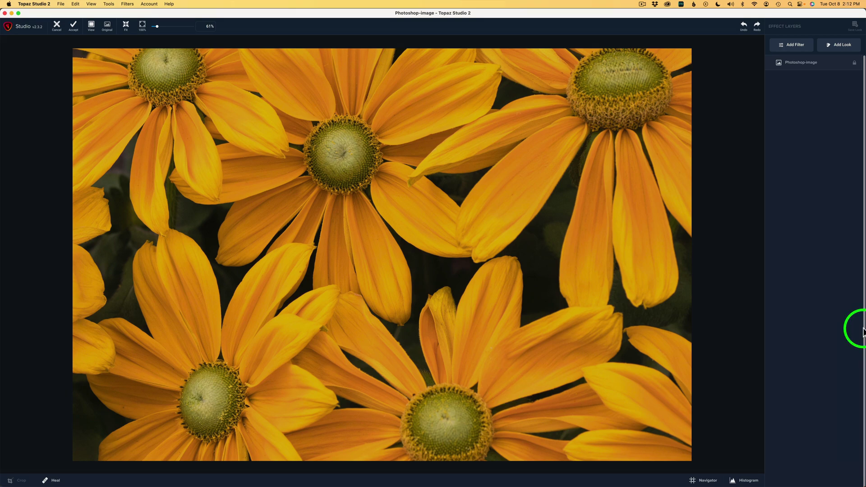
# Add the Glow filter from the Stylistic filters to the daisy photo
pyautogui.click(796, 47)
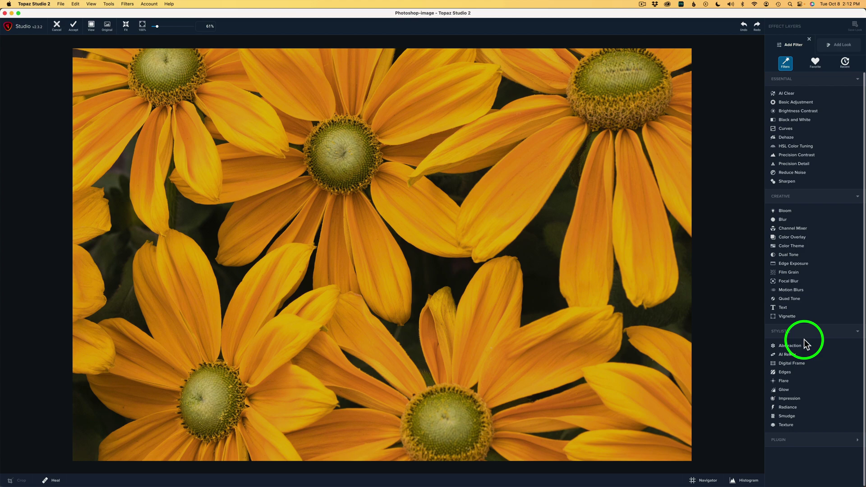
pyautogui.click(784, 390)
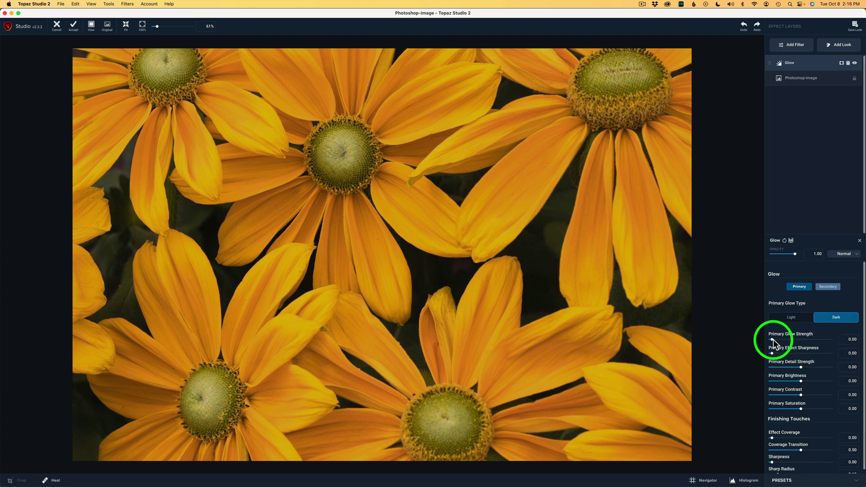
# Set Glow primary strength to 0.27, effect sharpness to 0.75 and electrify to 0.08
pyautogui.moveTo(772, 340)
pyautogui.mouseDown()
pyautogui.moveTo(801, 340)
pyautogui.moveTo(786, 339)
pyautogui.mouseUp()
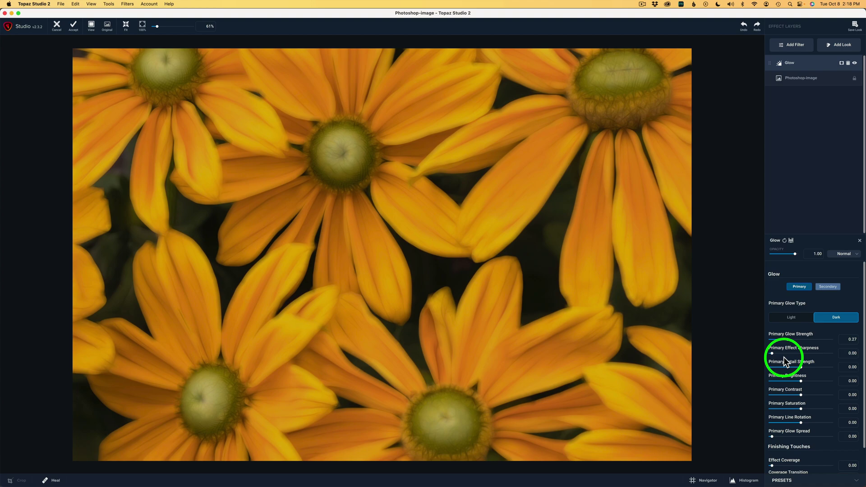
pyautogui.moveTo(771, 353); pyautogui.dragTo(785, 353)
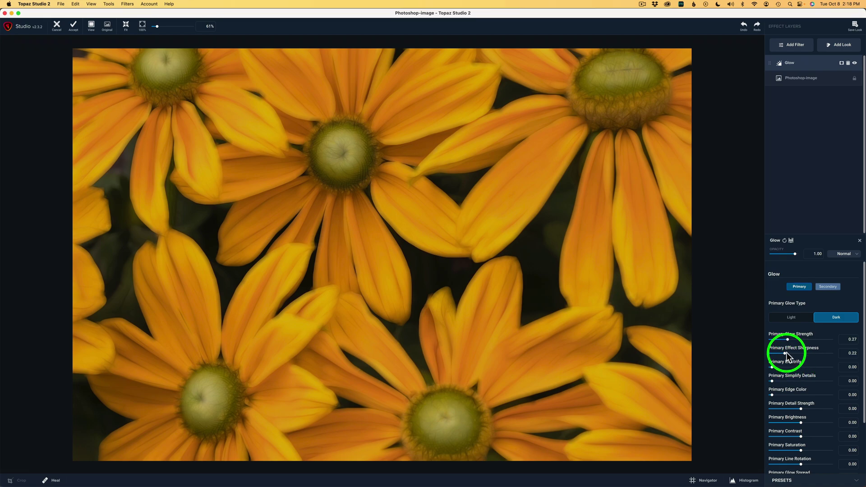
pyautogui.click(785, 353)
pyautogui.moveTo(784, 353); pyautogui.dragTo(815, 354)
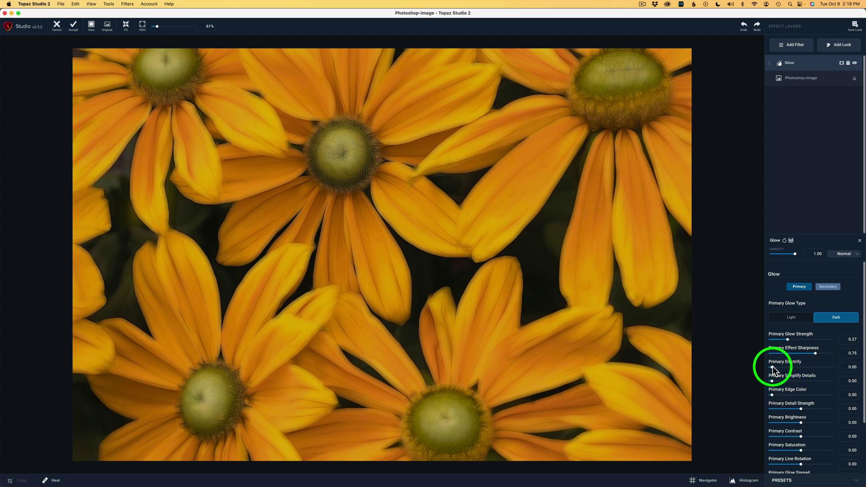
pyautogui.moveTo(772, 366)
pyautogui.mouseDown()
pyautogui.moveTo(821, 370)
pyautogui.moveTo(776, 369)
pyautogui.mouseUp()
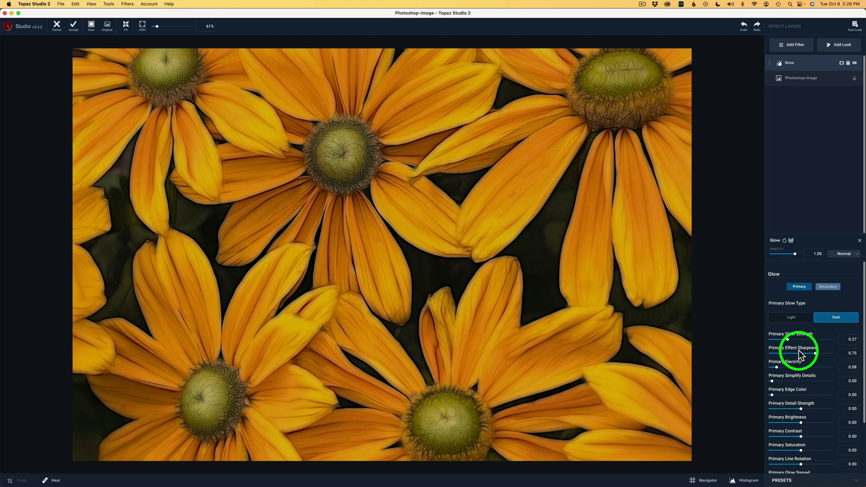
pyautogui.moveTo(814, 355)
pyautogui.mouseDown()
pyautogui.moveTo(825, 354)
pyautogui.moveTo(781, 353)
pyautogui.moveTo(814, 354)
pyautogui.mouseUp()
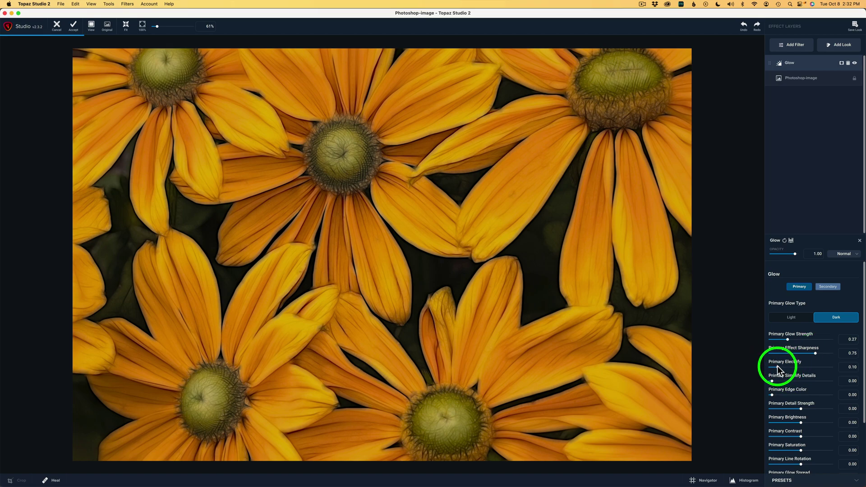
pyautogui.moveTo(777, 367); pyautogui.dragTo(781, 367)
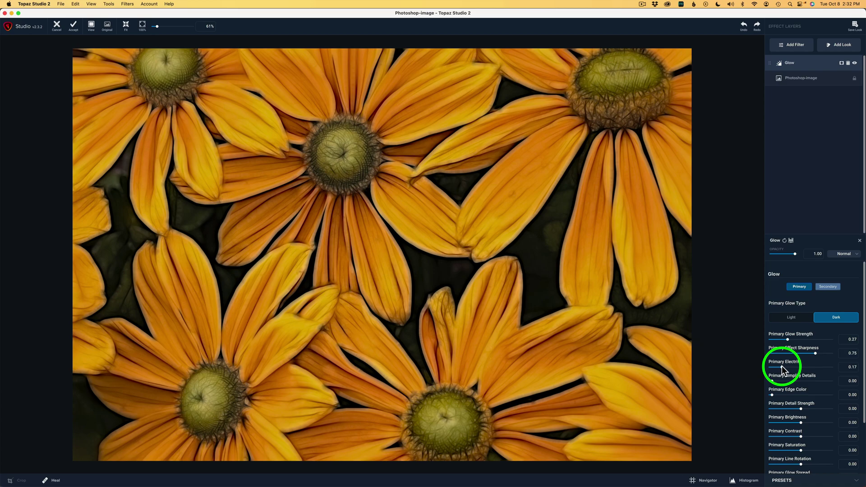
pyautogui.moveTo(782, 366); pyautogui.dragTo(780, 367)
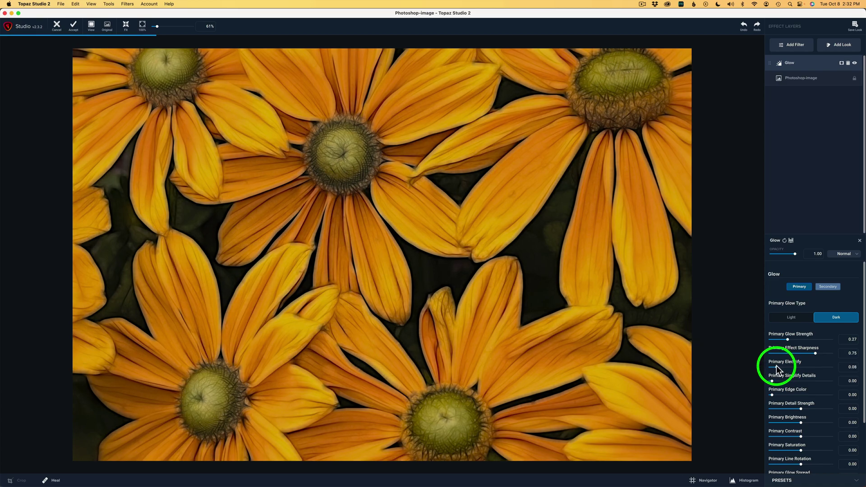
pyautogui.moveTo(776, 368); pyautogui.dragTo(776, 368)
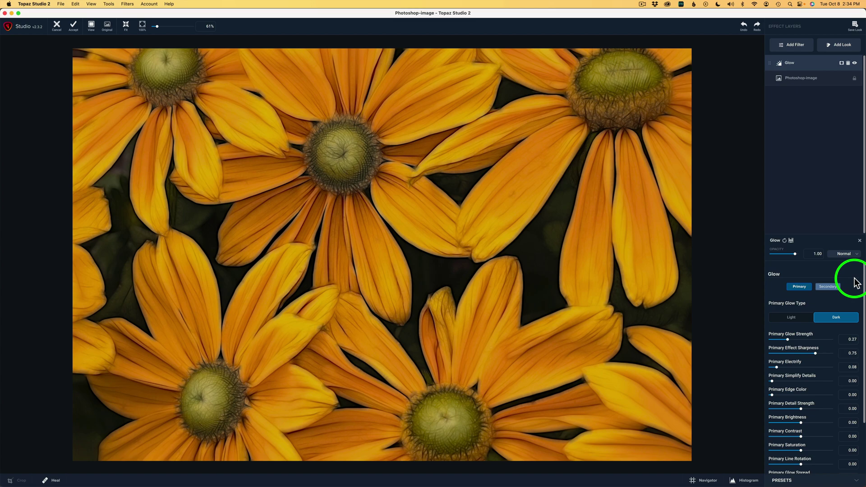
# Set the Glow Finishing Touches Sharpness to 0.10 and Sharp Radius to 0.03
pyautogui.moveTo(863, 284); pyautogui.dragTo(857, 371)
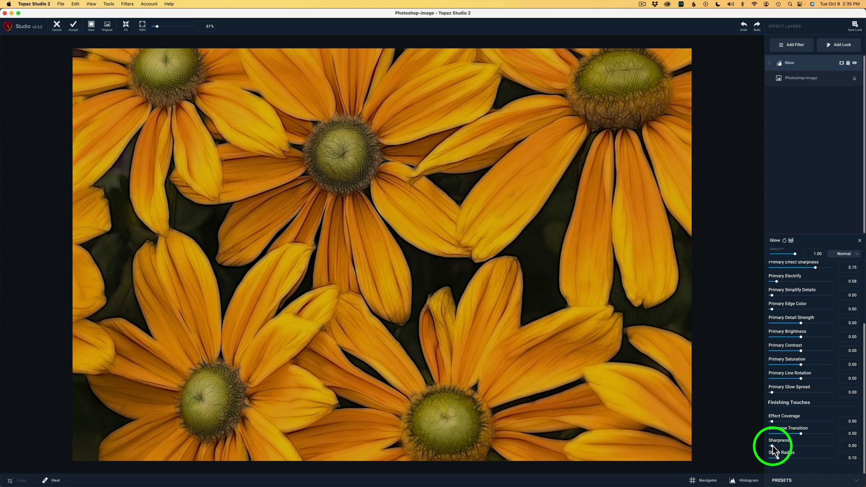
pyautogui.moveTo(772, 445)
pyautogui.mouseDown()
pyautogui.moveTo(800, 450)
pyautogui.moveTo(783, 451)
pyautogui.mouseUp()
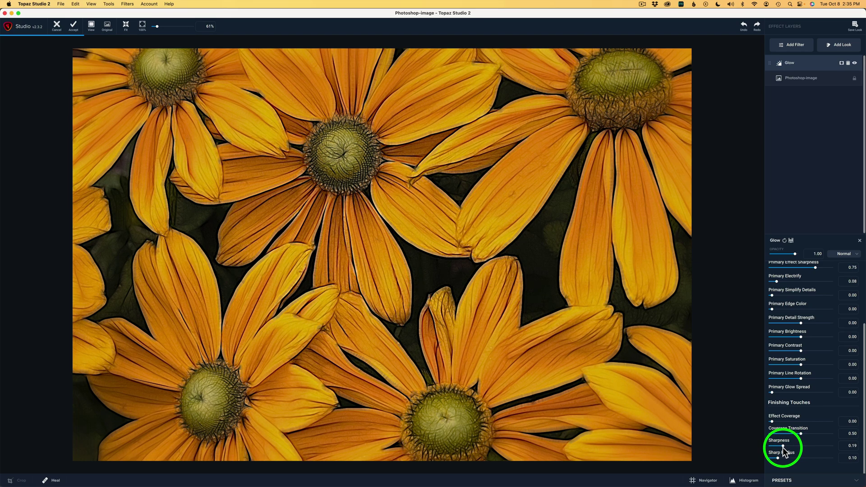
pyautogui.moveTo(783, 447); pyautogui.dragTo(777, 446)
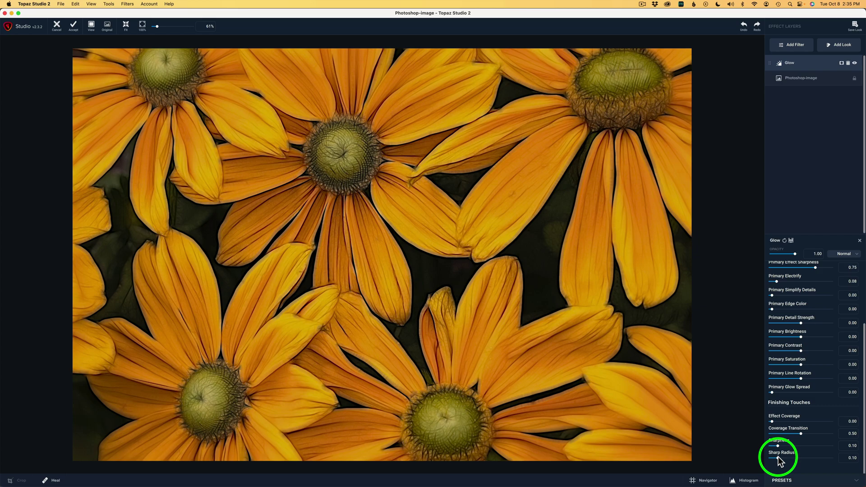
pyautogui.moveTo(778, 457)
pyautogui.mouseDown()
pyautogui.moveTo(806, 459)
pyautogui.moveTo(774, 459)
pyautogui.mouseUp()
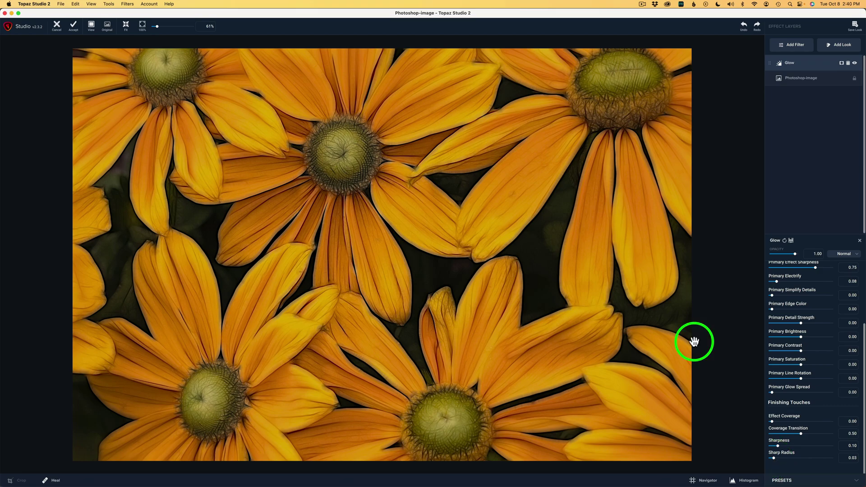
pyautogui.click(694, 341)
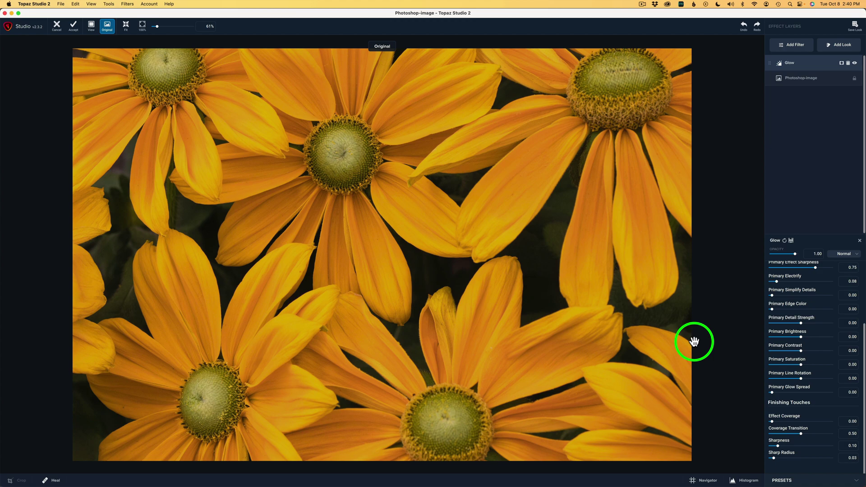
pyautogui.click(693, 341)
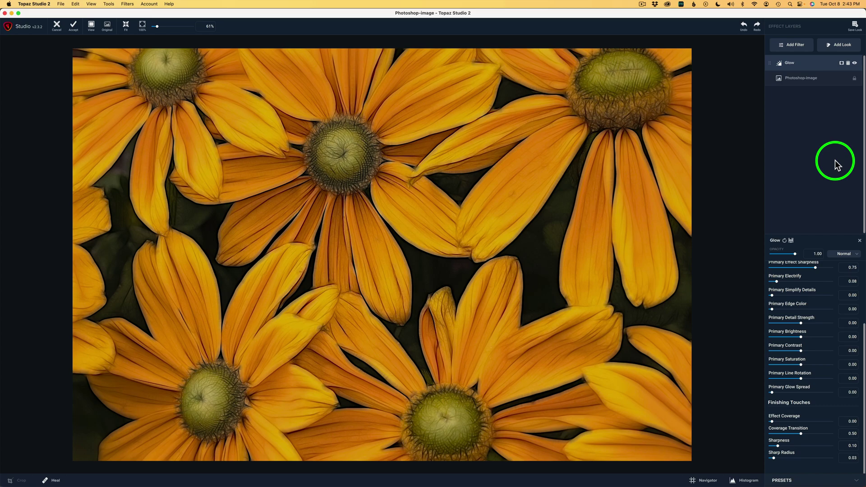
# Add the Precision Contrast filter from the Essential filters above the Glow
pyautogui.click(794, 46)
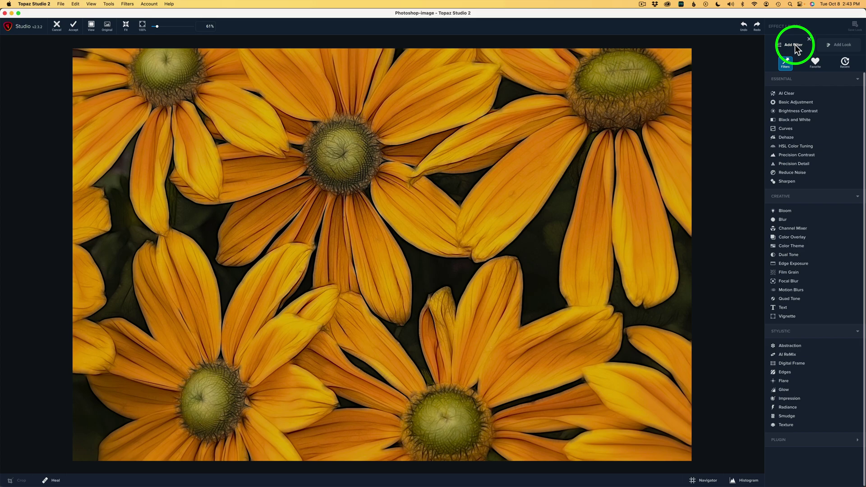
pyautogui.click(802, 159)
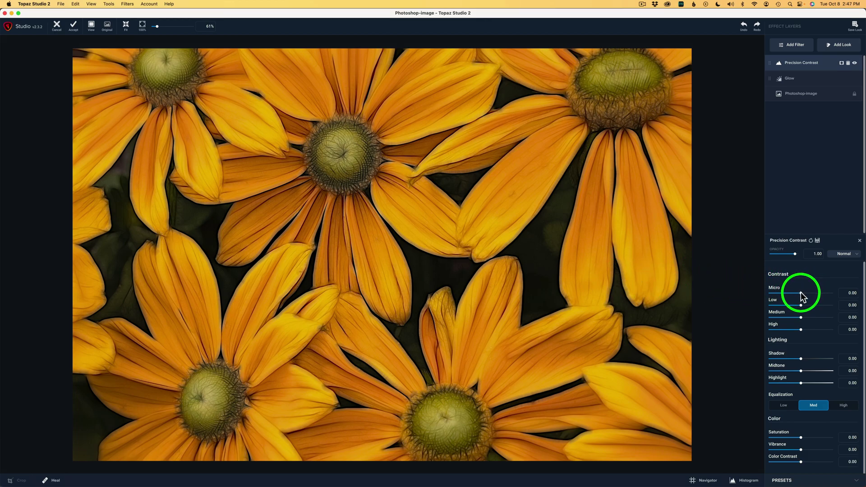
# Set Precision Contrast Micro 0.35, Low 0.75, Medium 0.29 and High 0.73
pyautogui.moveTo(800, 292); pyautogui.dragTo(818, 294)
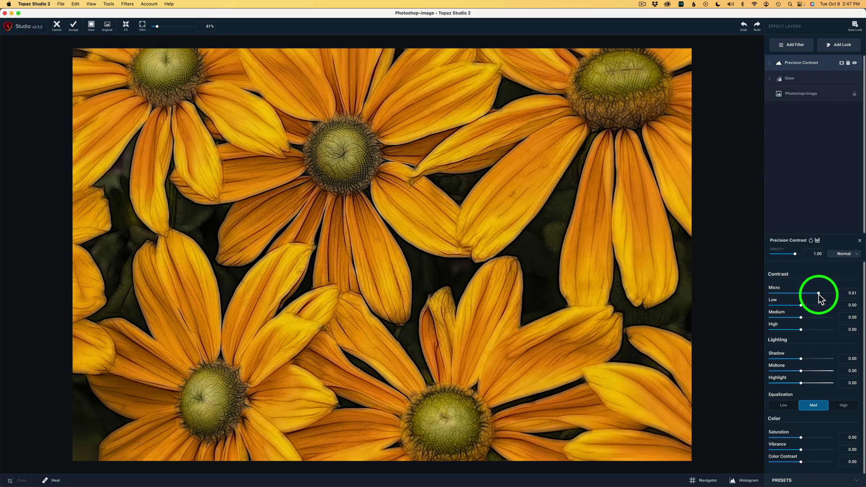
pyautogui.moveTo(819, 294); pyautogui.dragTo(811, 294)
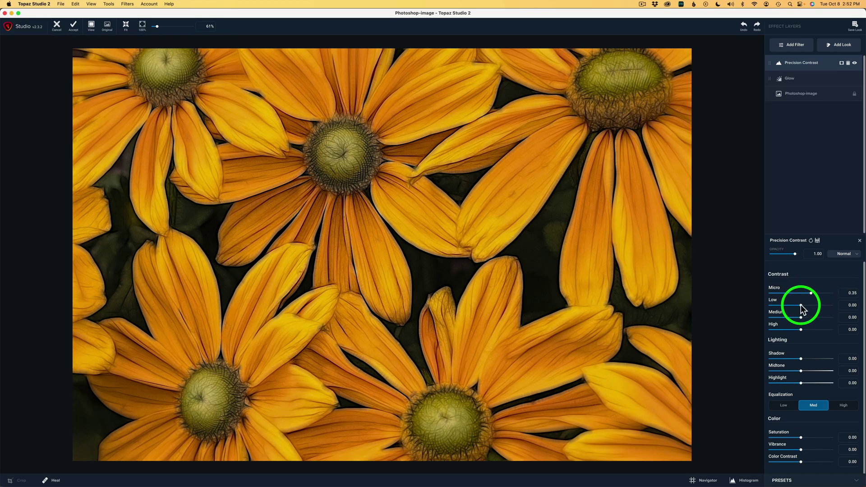
pyautogui.moveTo(801, 305); pyautogui.dragTo(810, 321)
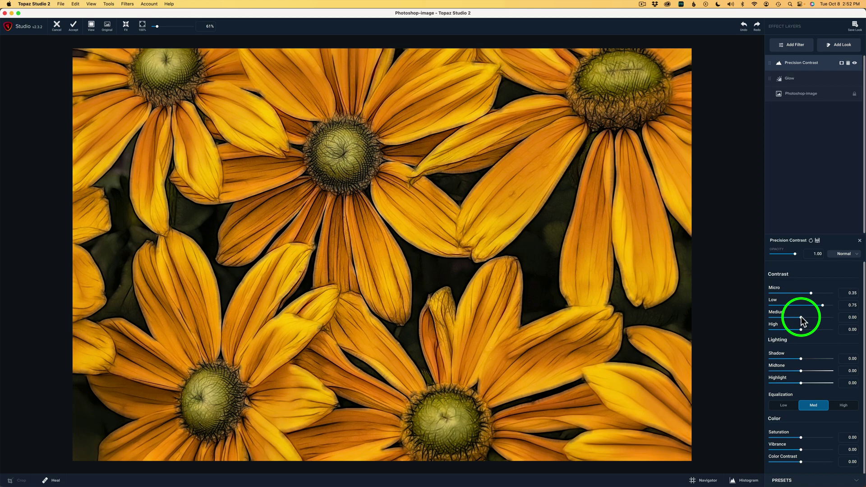
pyautogui.moveTo(801, 318); pyautogui.dragTo(809, 317)
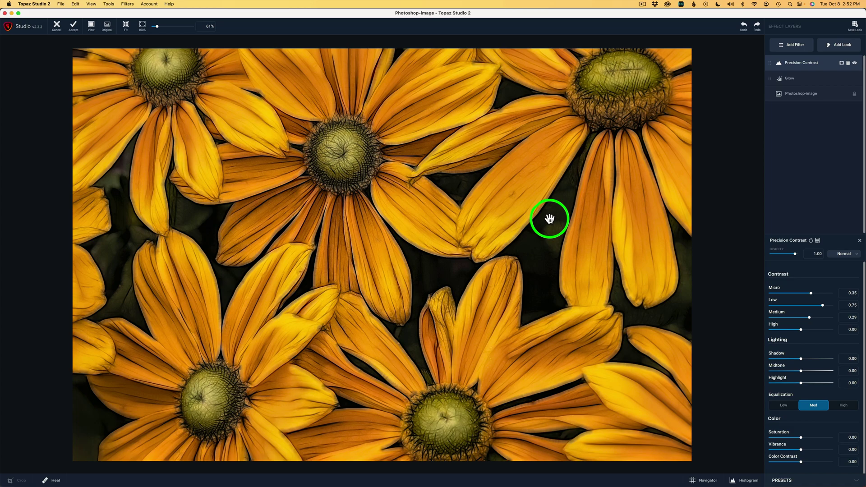
pyautogui.moveTo(552, 237)
pyautogui.mouseDown()
pyautogui.moveTo(402, 277)
pyautogui.moveTo(131, 211)
pyautogui.moveTo(116, 253)
pyautogui.moveTo(120, 294)
pyautogui.moveTo(186, 224)
pyautogui.moveTo(412, 272)
pyautogui.moveTo(761, 276)
pyautogui.moveTo(813, 335)
pyautogui.mouseUp()
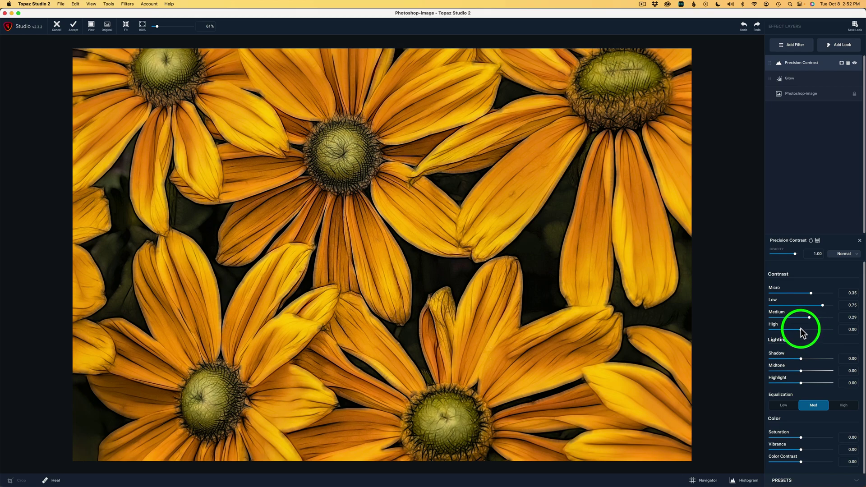
pyautogui.moveTo(801, 333); pyautogui.dragTo(821, 330)
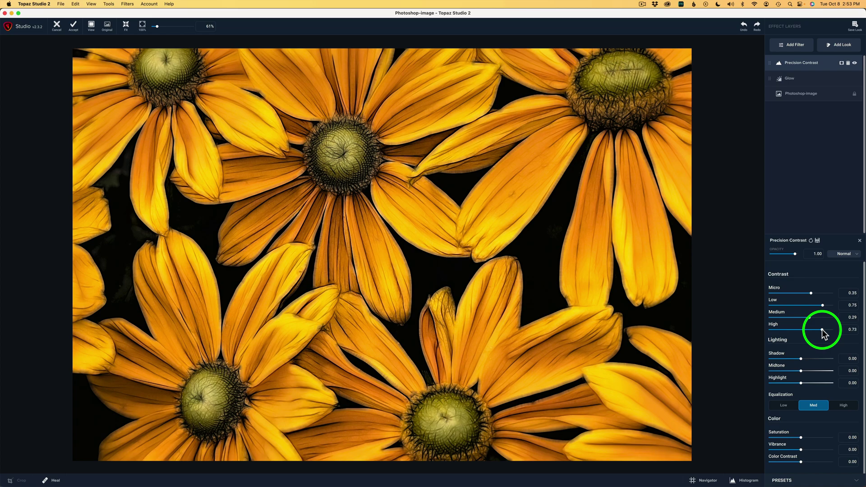
# Try Low and High equalization, then settle on Med
pyautogui.click(785, 409)
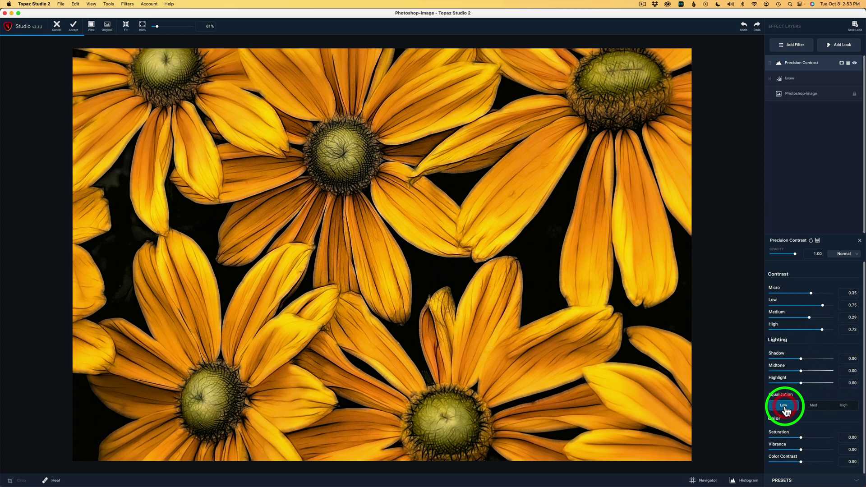
pyautogui.click(813, 406)
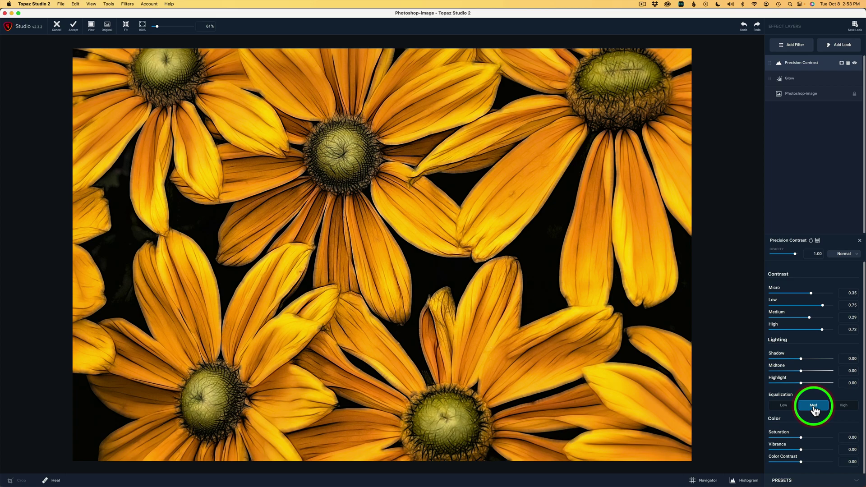
pyautogui.click(845, 408)
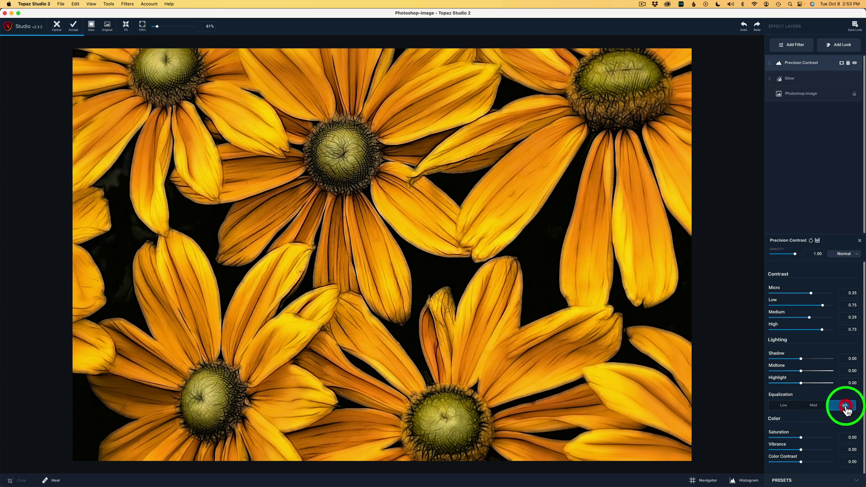
pyautogui.click(816, 407)
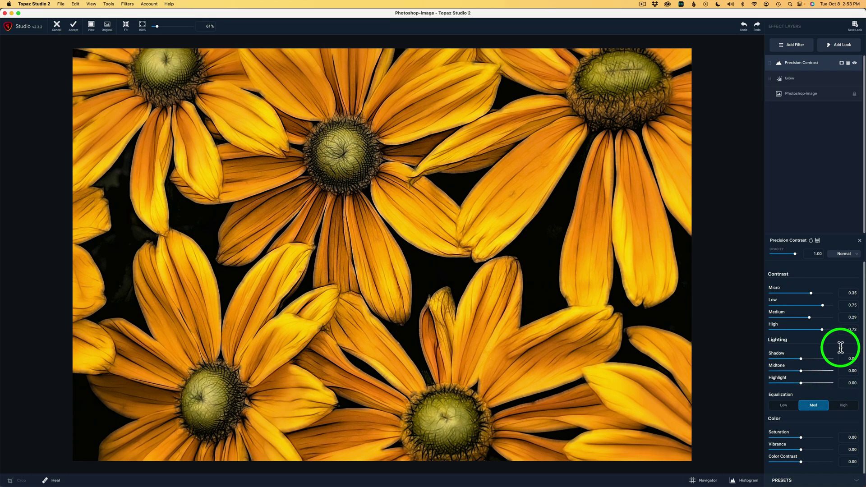
pyautogui.click(855, 64)
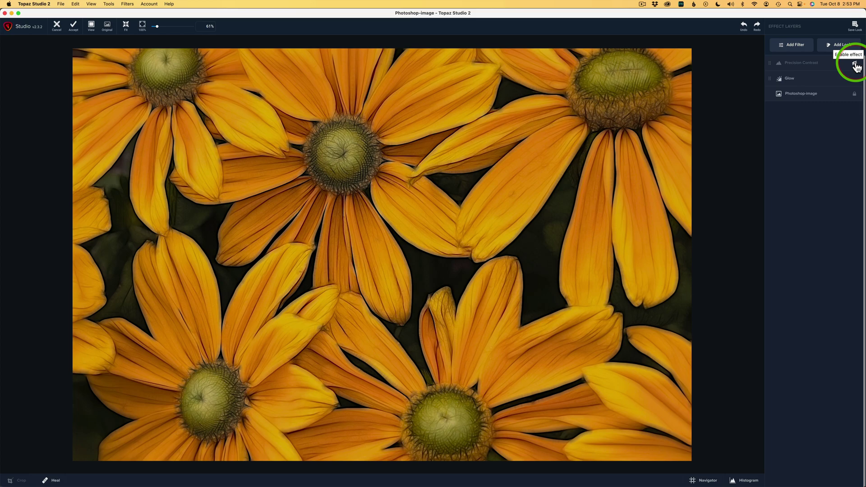
pyautogui.click(855, 64)
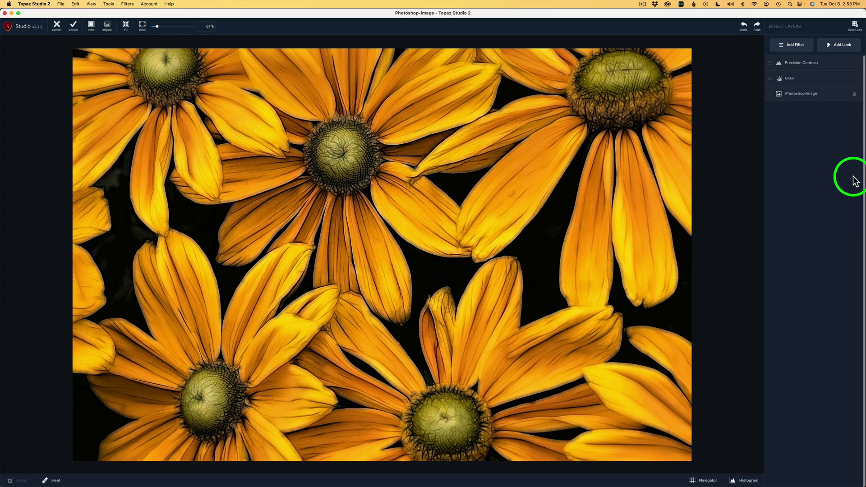
pyautogui.press('\\')
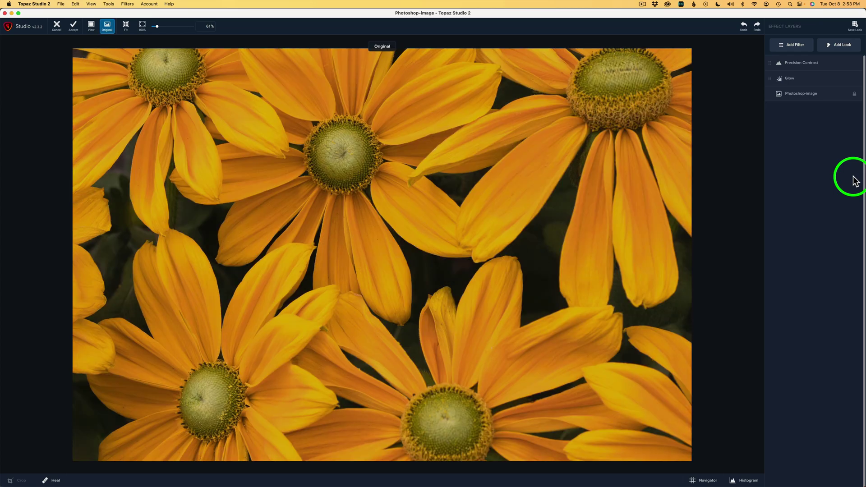
pyautogui.press('\\')
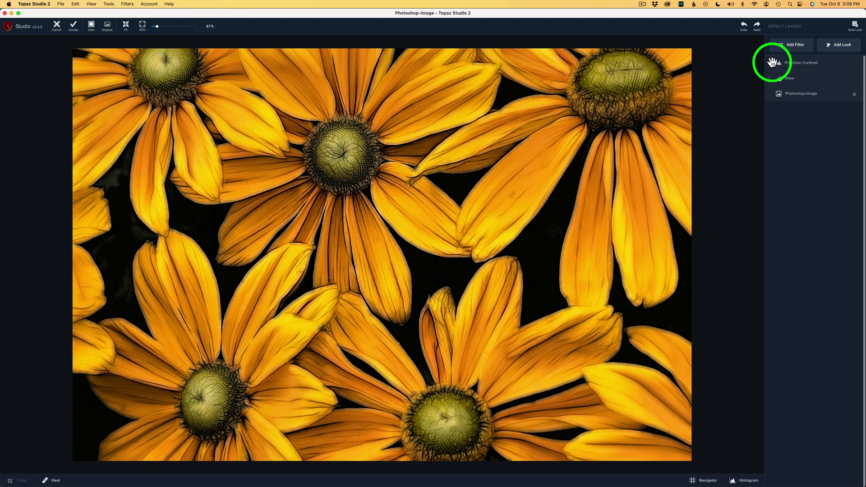
# Add a Basic Adjustment layer with a mask inverted to fully black
pyautogui.click(798, 48)
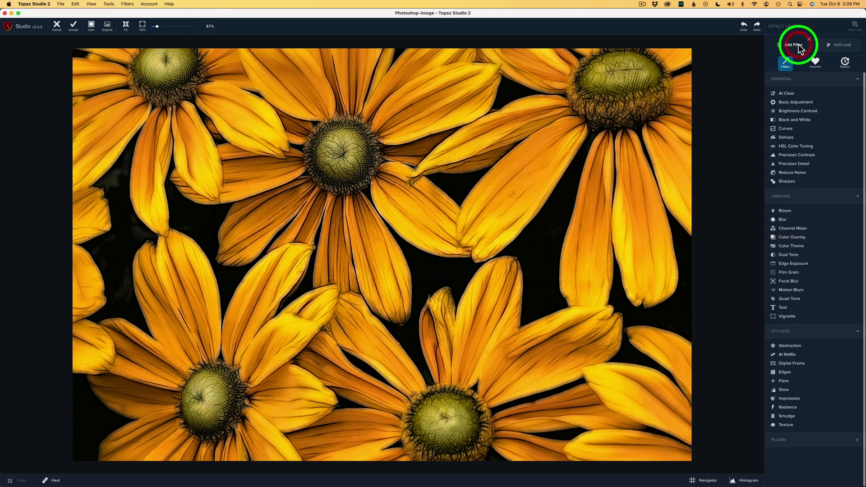
pyautogui.click(792, 103)
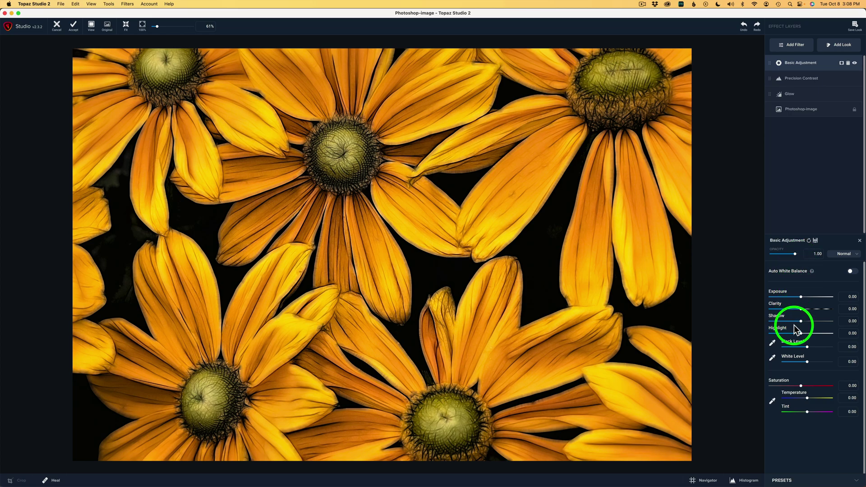
pyautogui.click(842, 64)
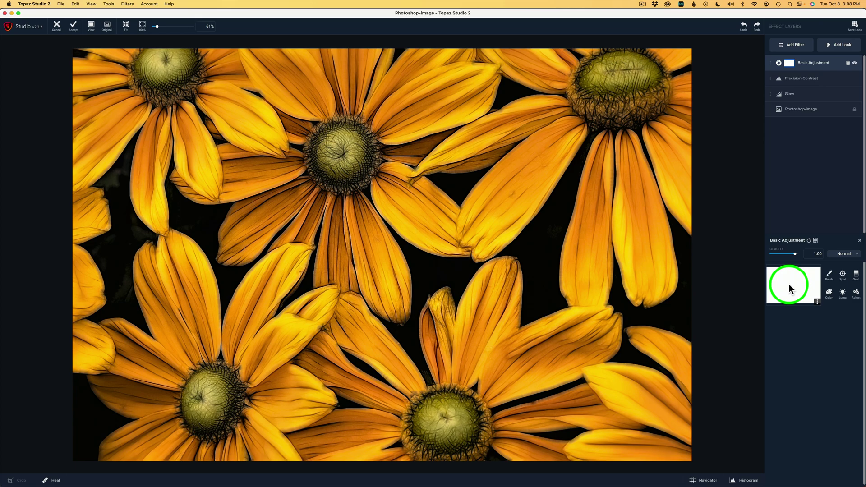
pyautogui.click(818, 301)
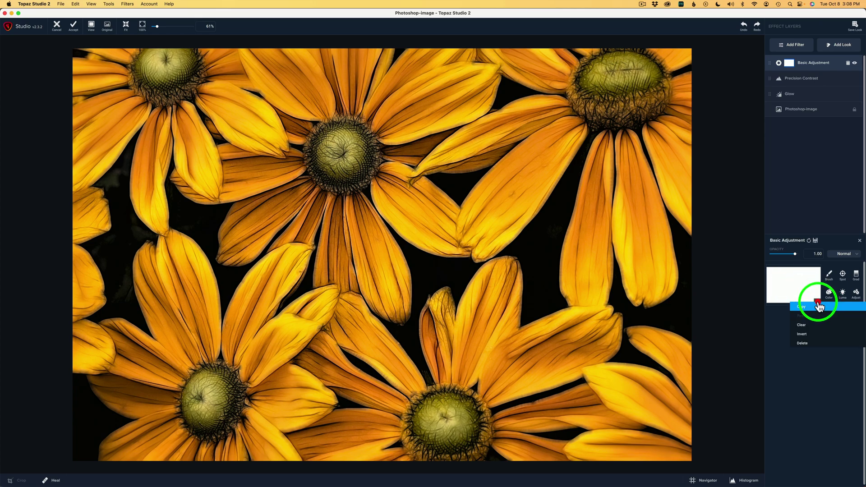
pyautogui.click(813, 335)
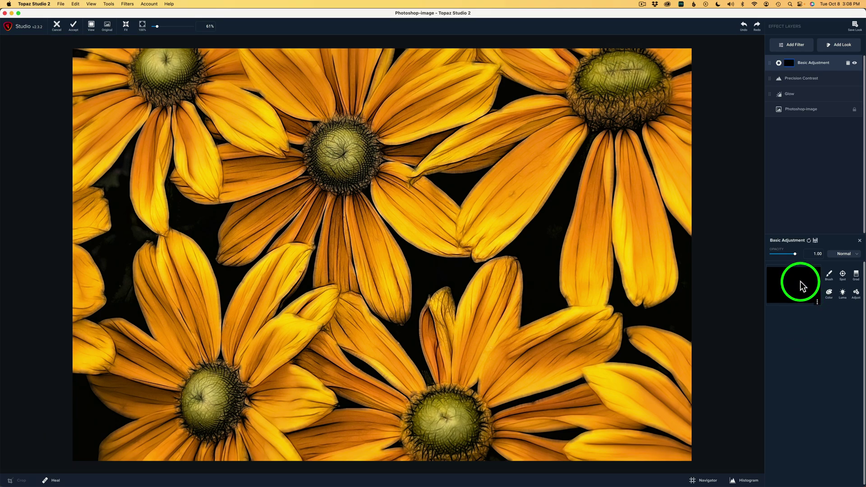
# Set the mask brush to Transparency 1.00 and Radius 0.29
pyautogui.click(830, 277)
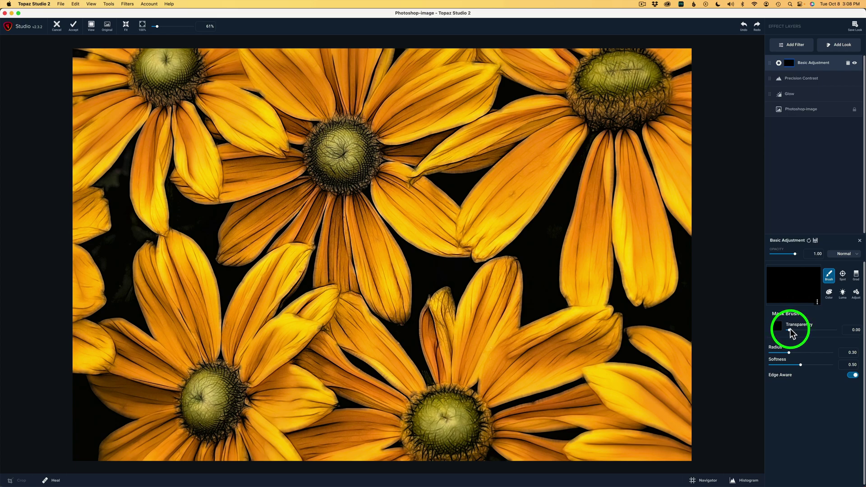
pyautogui.moveTo(792, 331); pyautogui.dragTo(842, 331)
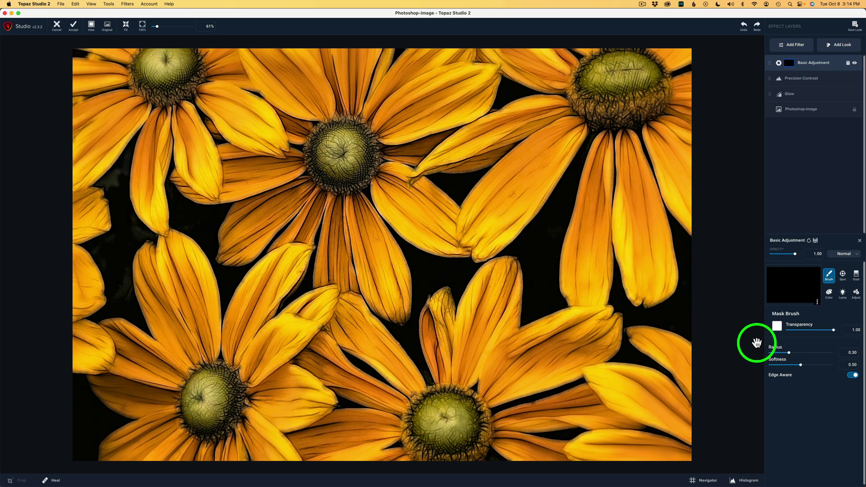
pyautogui.moveTo(789, 352); pyautogui.dragTo(802, 364)
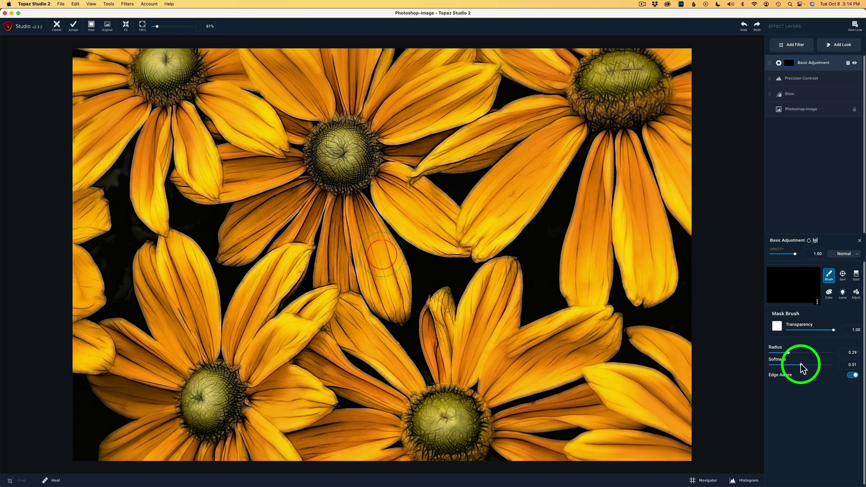
# Paint white over the centres of the five daisies
pyautogui.moveTo(615, 67)
pyautogui.mouseDown()
pyautogui.moveTo(597, 72)
pyautogui.moveTo(637, 72)
pyautogui.moveTo(618, 72)
pyautogui.mouseUp()
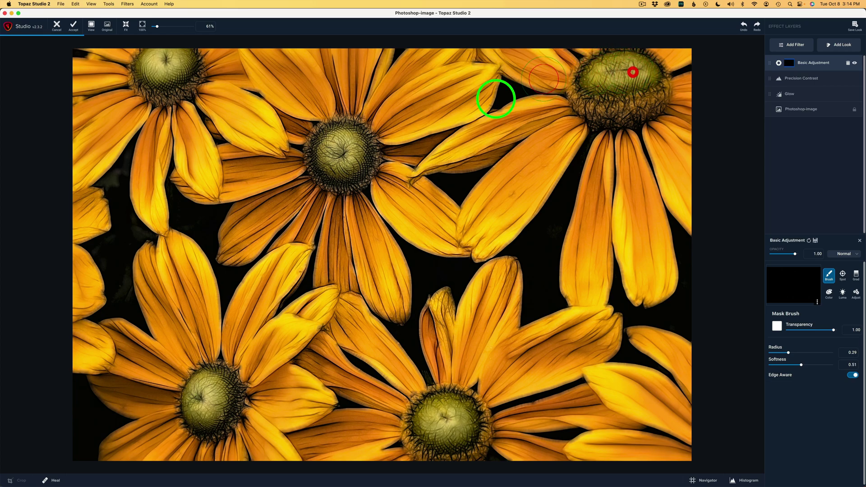
pyautogui.moveTo(354, 138)
pyautogui.mouseDown()
pyautogui.moveTo(335, 141)
pyautogui.moveTo(350, 144)
pyautogui.moveTo(345, 158)
pyautogui.mouseUp()
pyautogui.moveTo(162, 58)
pyautogui.mouseDown()
pyautogui.moveTo(153, 68)
pyautogui.moveTo(170, 54)
pyautogui.mouseUp()
pyautogui.moveTo(221, 388)
pyautogui.mouseDown()
pyautogui.moveTo(196, 395)
pyautogui.moveTo(198, 409)
pyautogui.moveTo(218, 398)
pyautogui.mouseUp()
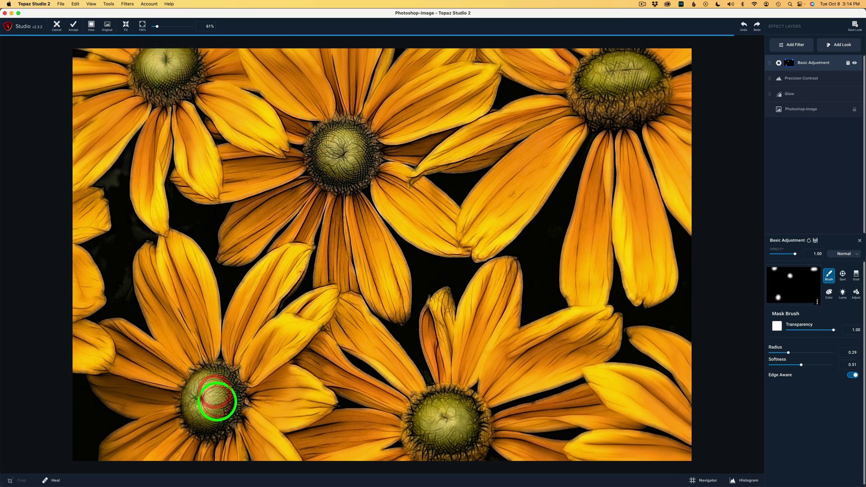
pyautogui.moveTo(457, 416)
pyautogui.mouseDown()
pyautogui.moveTo(433, 410)
pyautogui.moveTo(443, 421)
pyautogui.moveTo(447, 412)
pyautogui.mouseUp()
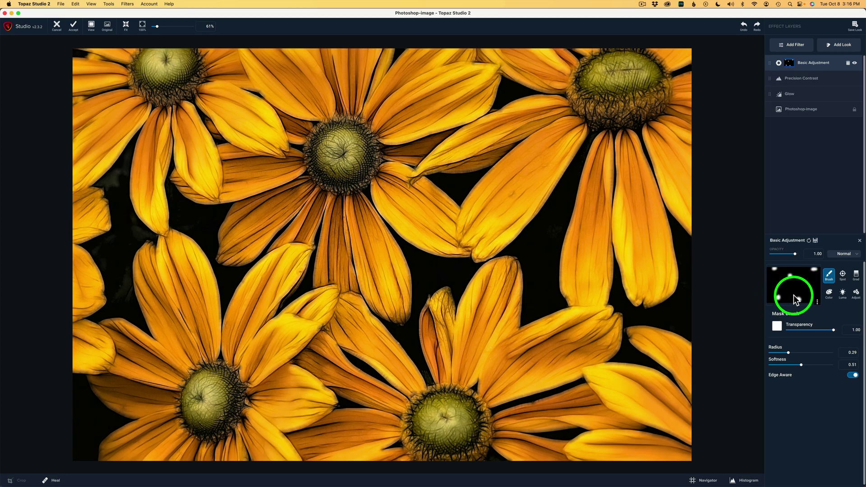
# Lower the Basic Adjustment exposure to -0.50, toggling the layer off and on to compare
pyautogui.click(829, 70)
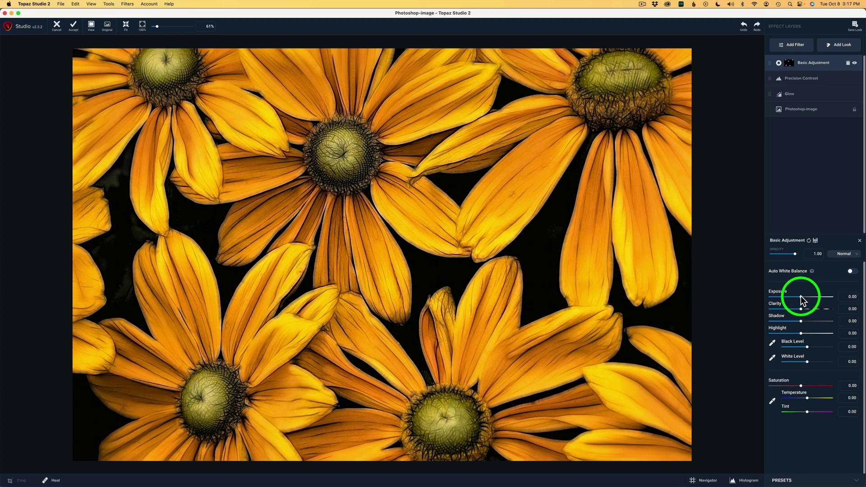
pyautogui.moveTo(801, 298); pyautogui.dragTo(787, 298)
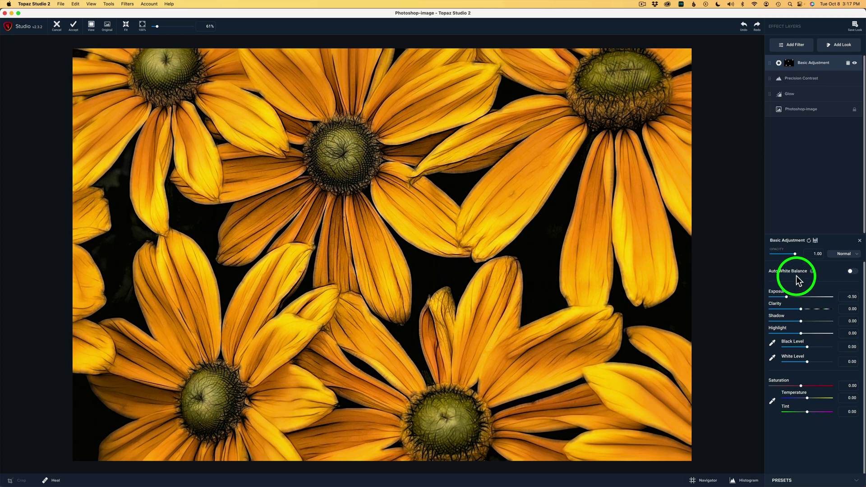
pyautogui.click(854, 64)
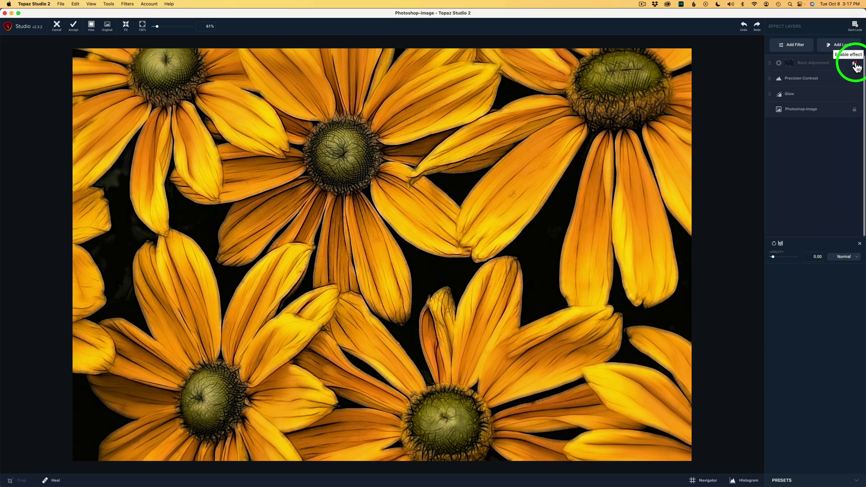
pyautogui.click(855, 64)
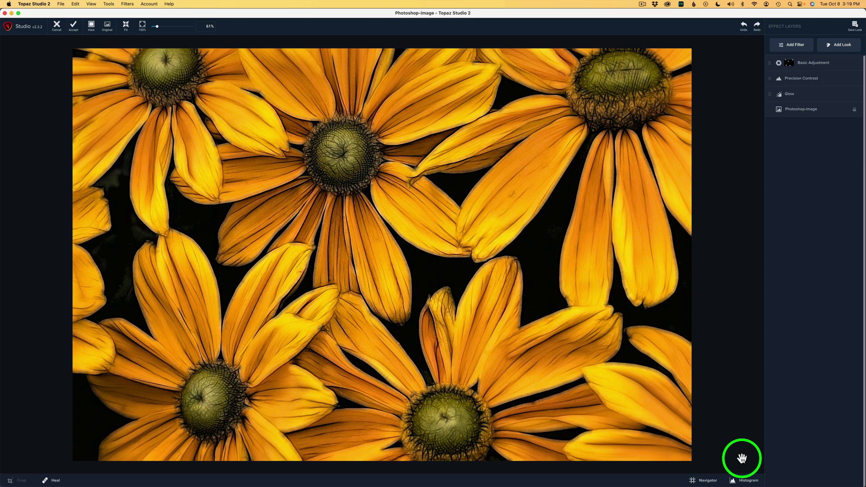
pyautogui.press('\\')
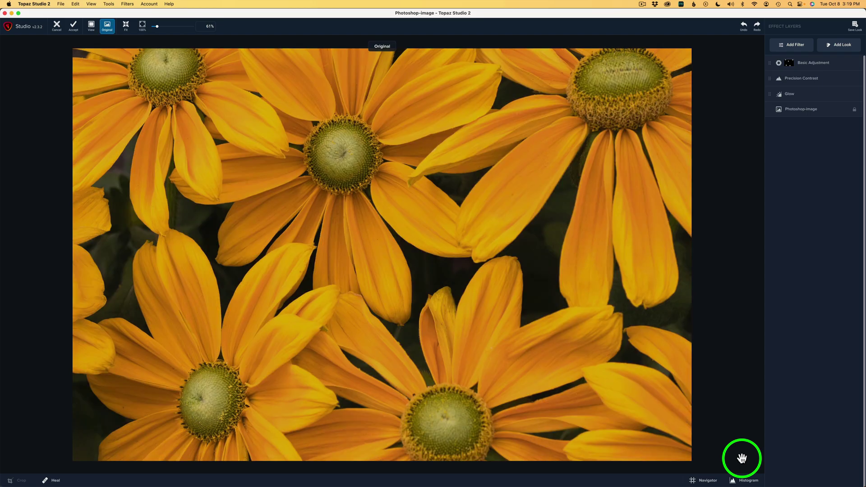
pyautogui.press('\\')
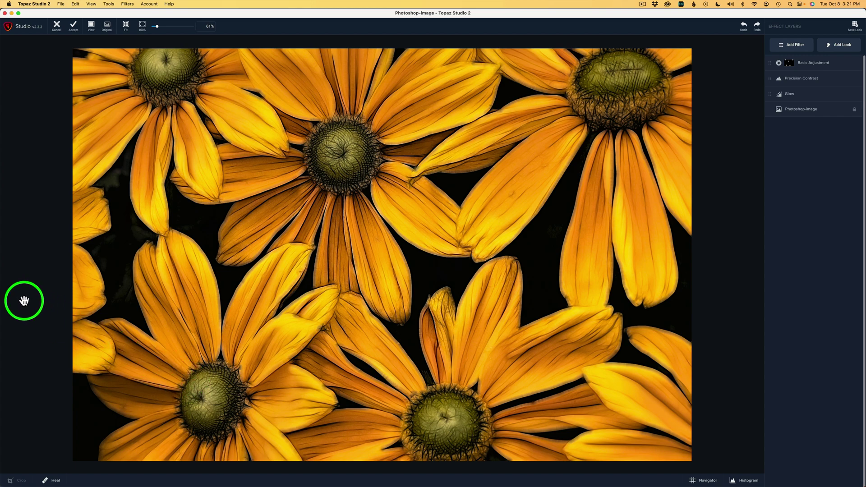
# Accept the Topaz edit, then toggle the new Topaz Studio 2 layer in Photoshop to compare
pyautogui.click(74, 26)
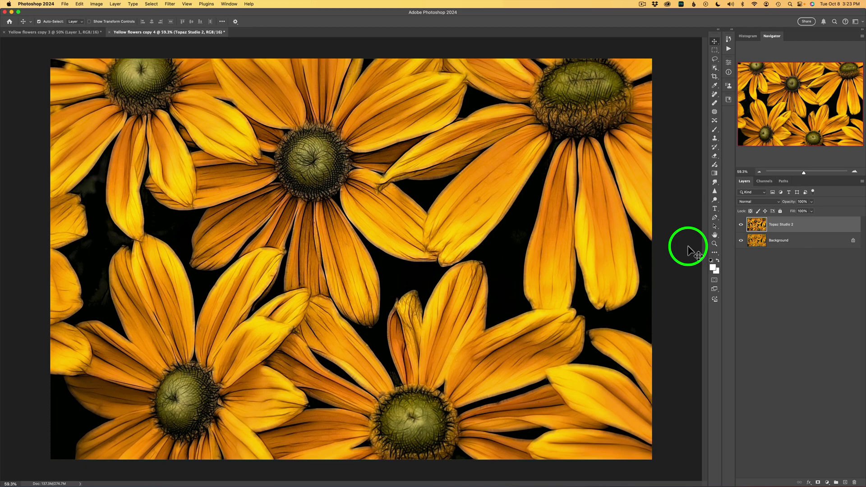
pyautogui.click(741, 226)
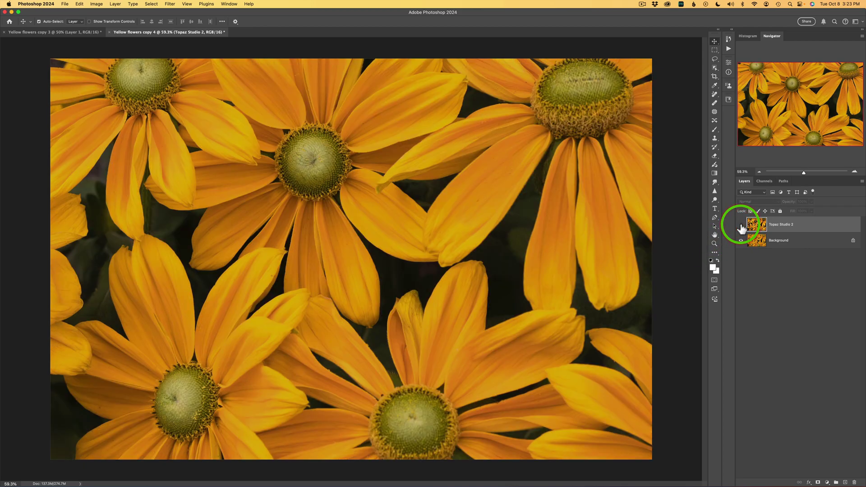
pyautogui.click(741, 226)
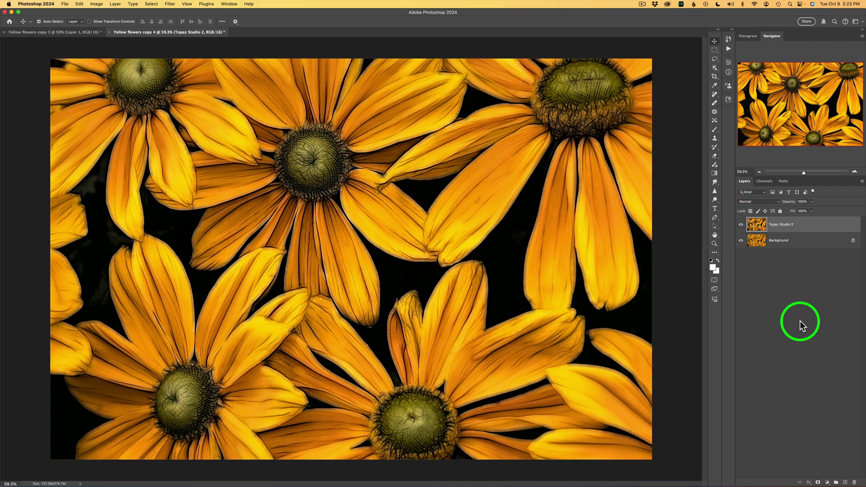